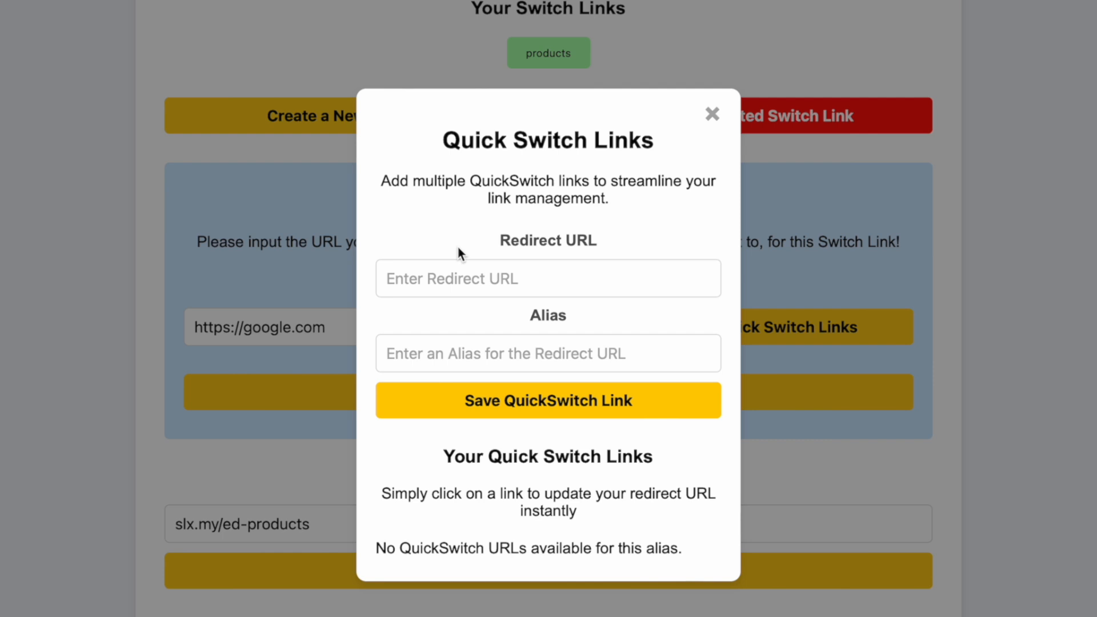
{"action": "left_click", "coordinate": [449, 354]}
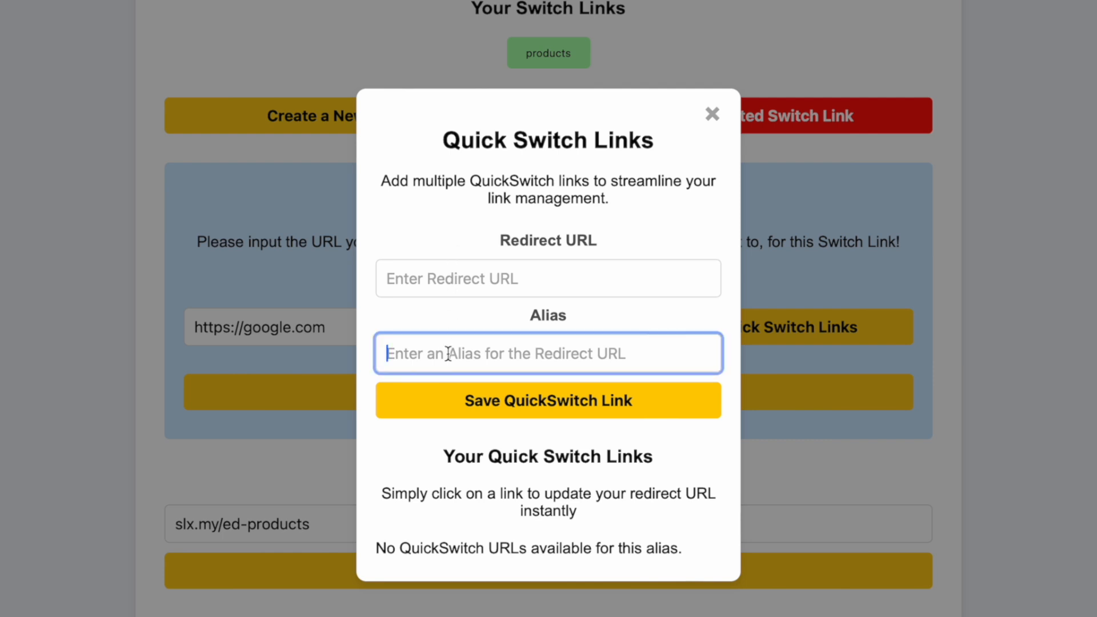
{"action": "type", "text": "Product"}
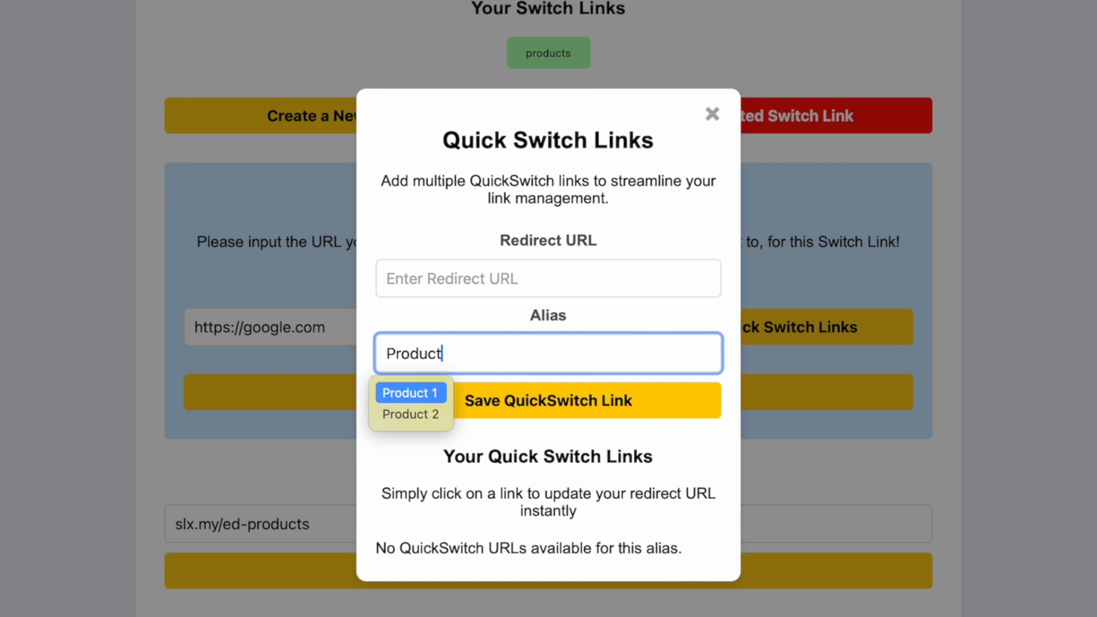
{"action": "key", "text": "Return"}
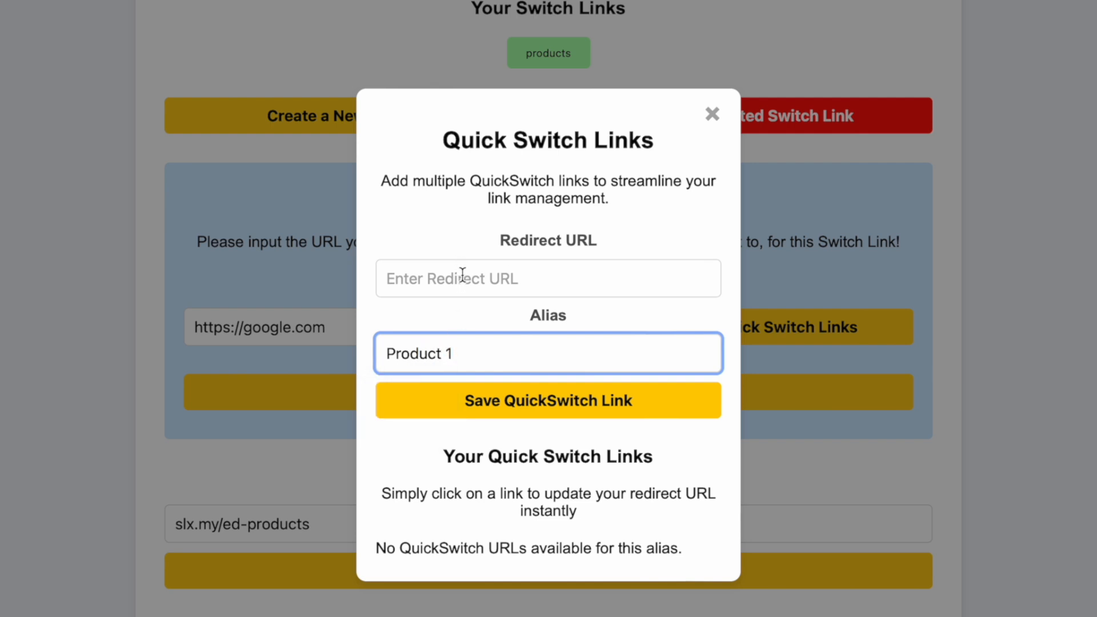
{"action": "left_click", "coordinate": [463, 275]}
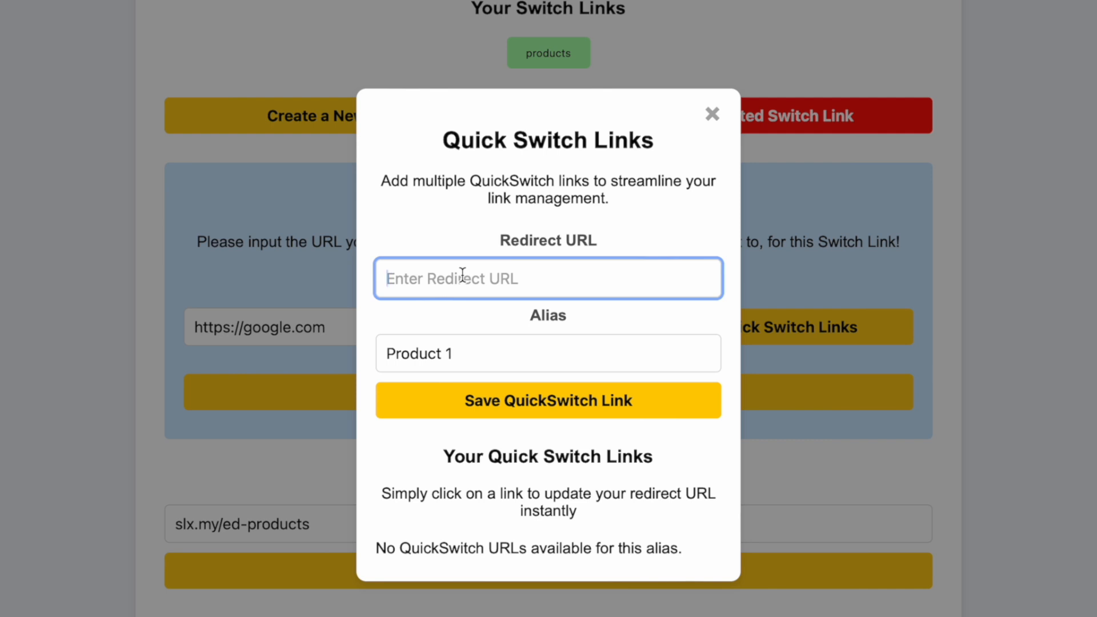
{"action": "type", "text": "https://"}
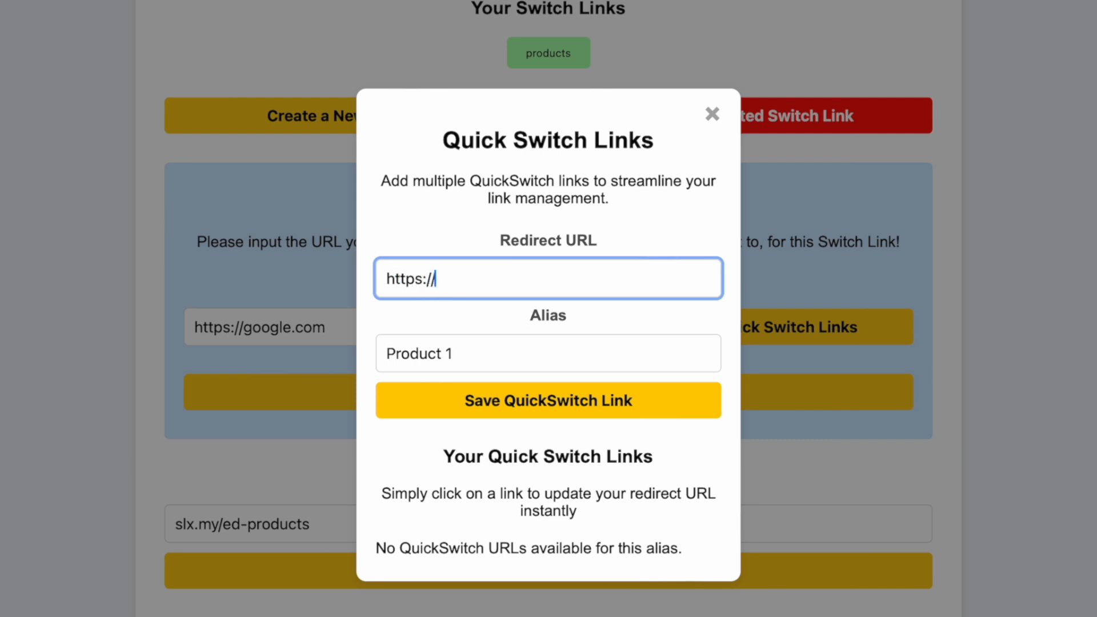
{"action": "type", "text": "clickbank"}
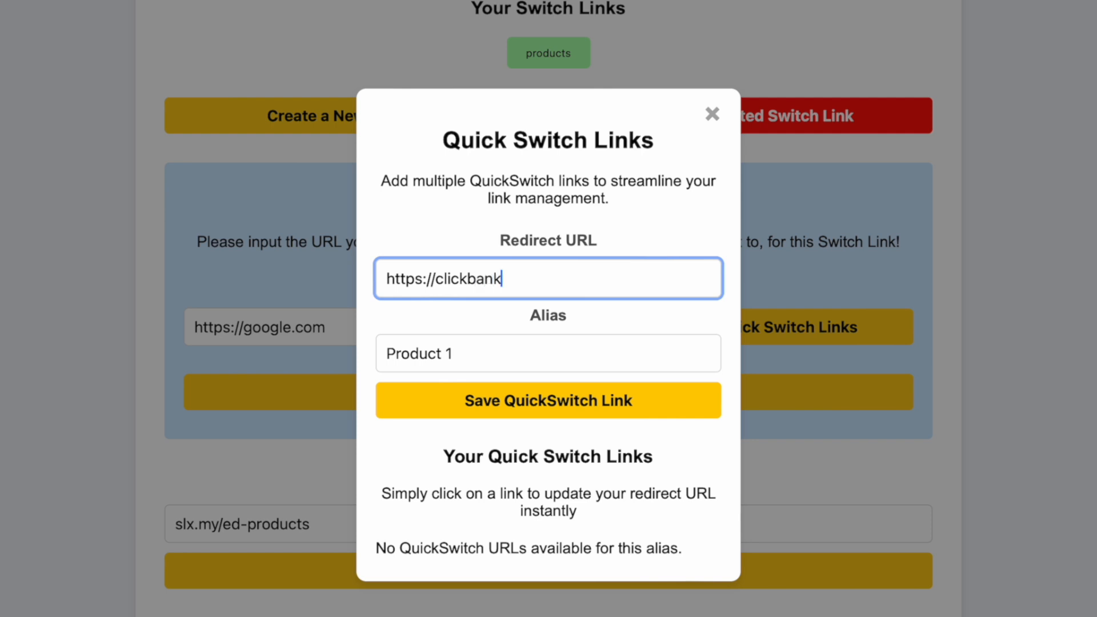
{"action": "type", "text": ".com/product"}
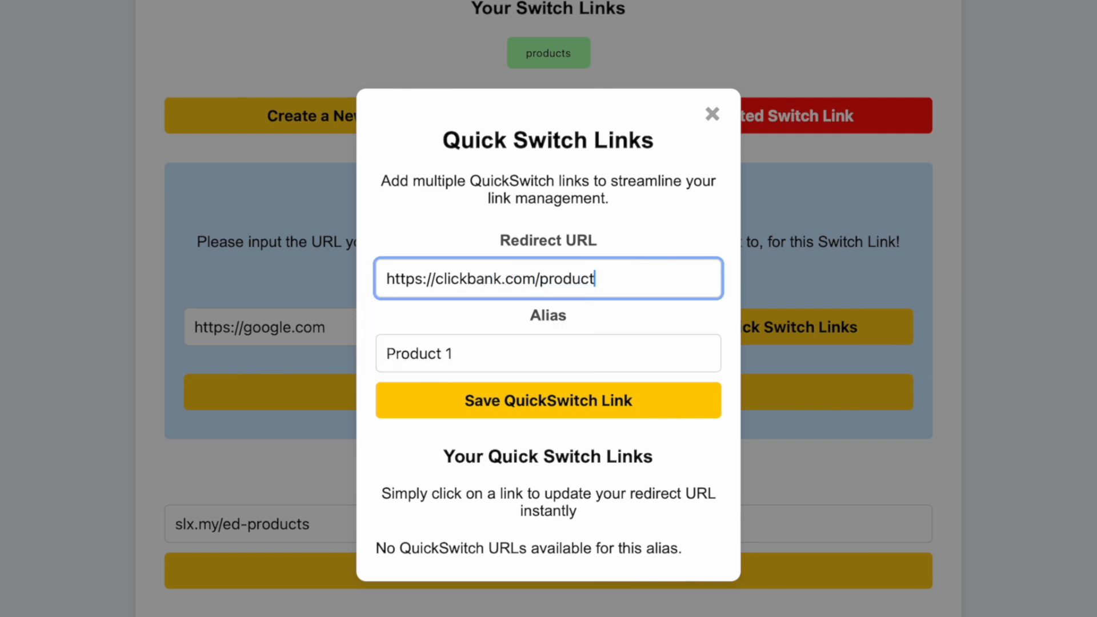
{"action": "type", "text": "1"}
{"action": "left_click", "coordinate": [486, 408]}
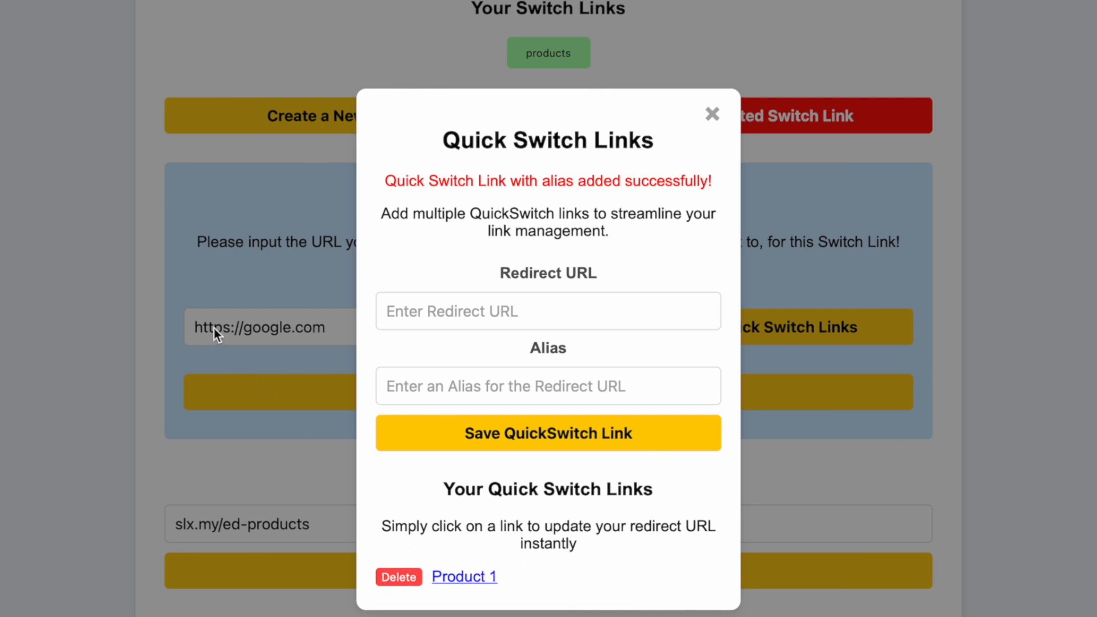
Step: Apply the Product 1 quick switch link as the redirect and copy the static short link
{"action": "left_click", "coordinate": [466, 578]}
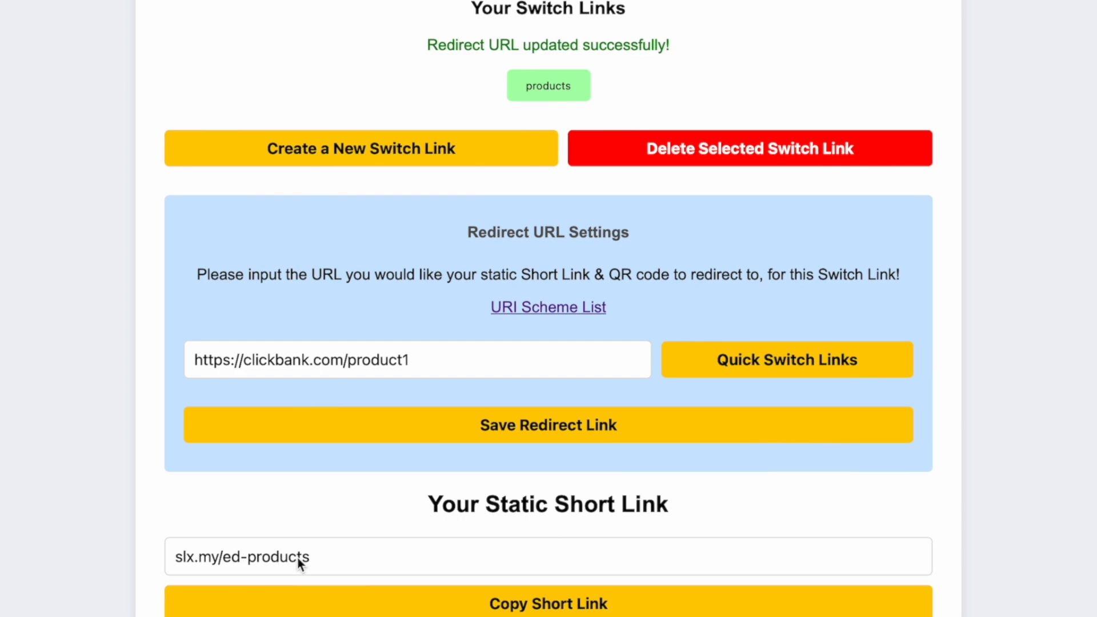
{"action": "left_click", "coordinate": [530, 598]}
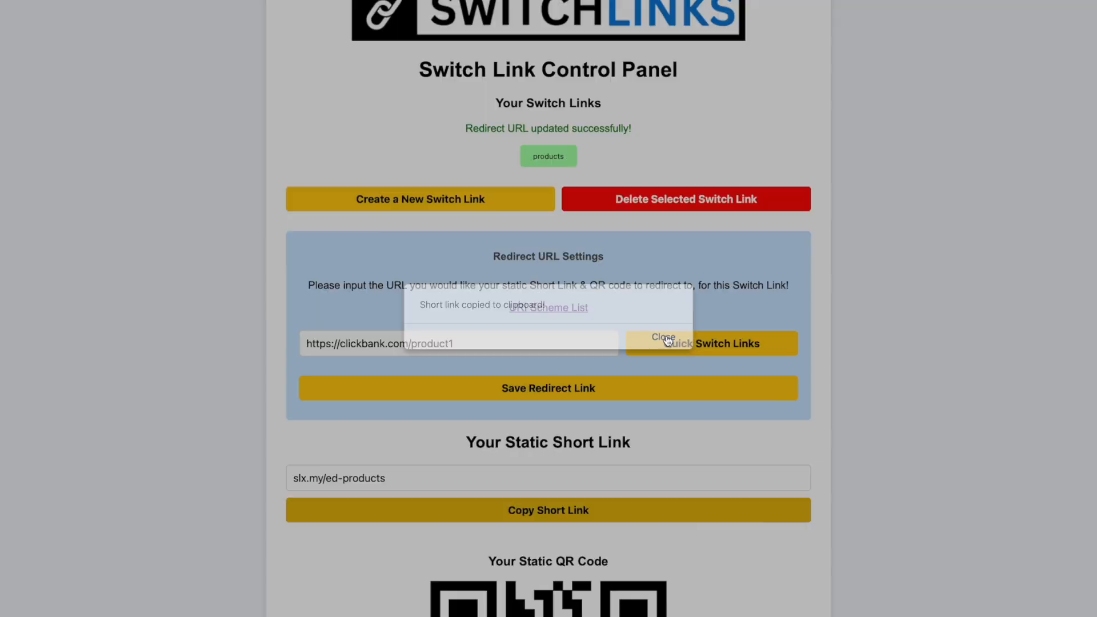
{"action": "left_click", "coordinate": [708, 348]}
Step: Load the copied short link in the browser tab showing Google and check the full destination address
{"action": "left_click", "coordinate": [796, 44]}
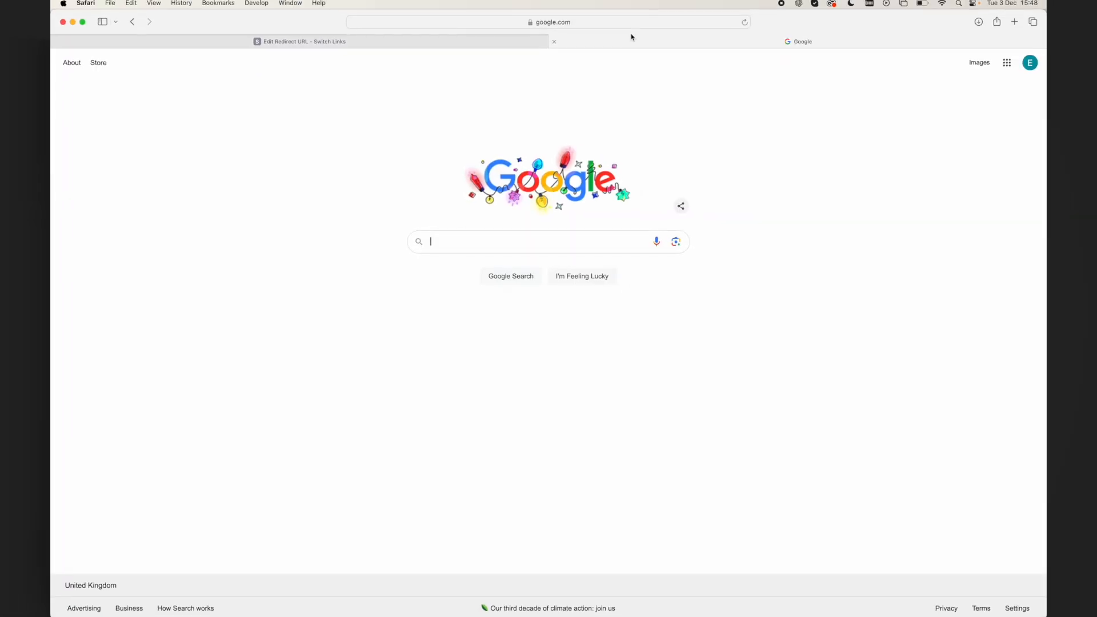
{"action": "left_click", "coordinate": [633, 23]}
{"action": "key", "text": "super+v"}
{"action": "key", "text": "Return"}
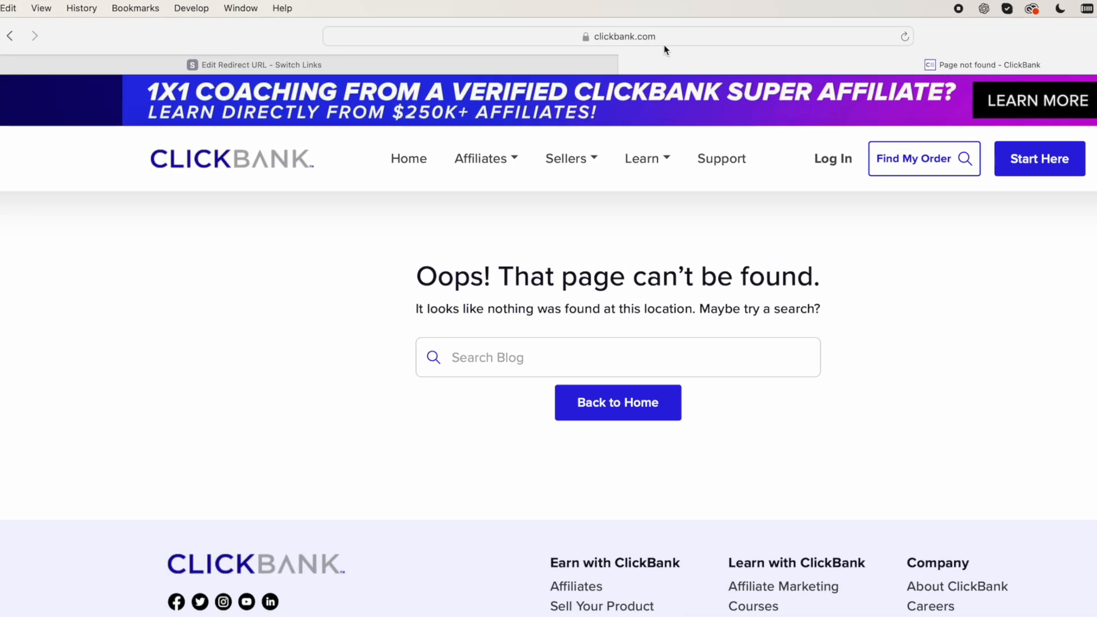
{"action": "left_click", "coordinate": [610, 26]}
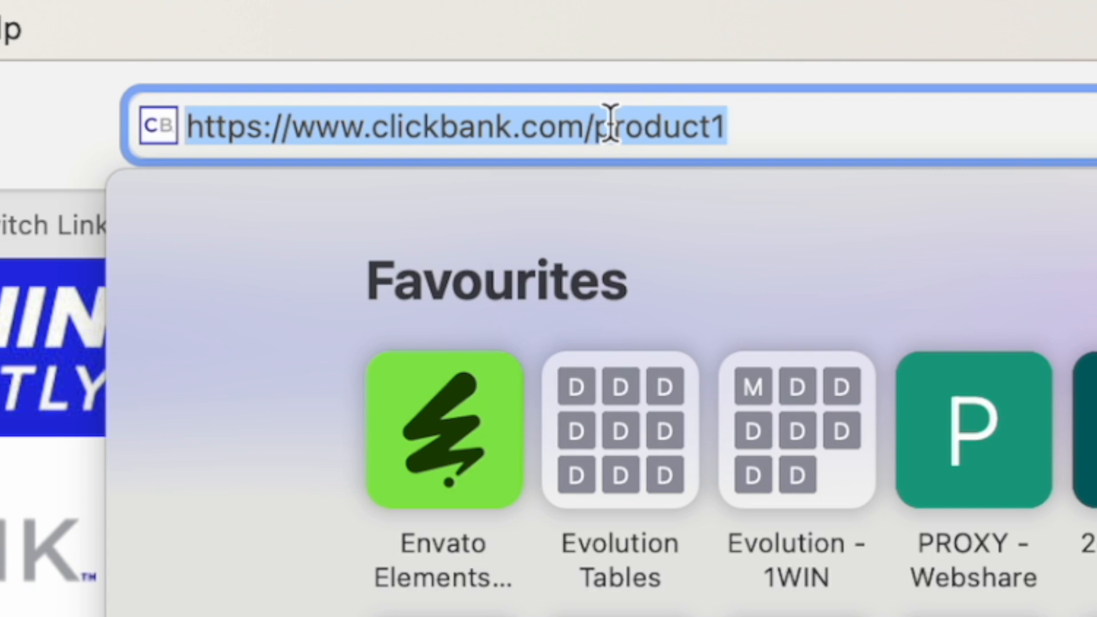
{"action": "left_click", "coordinate": [899, 62]}
{"action": "left_click", "coordinate": [519, 50]}
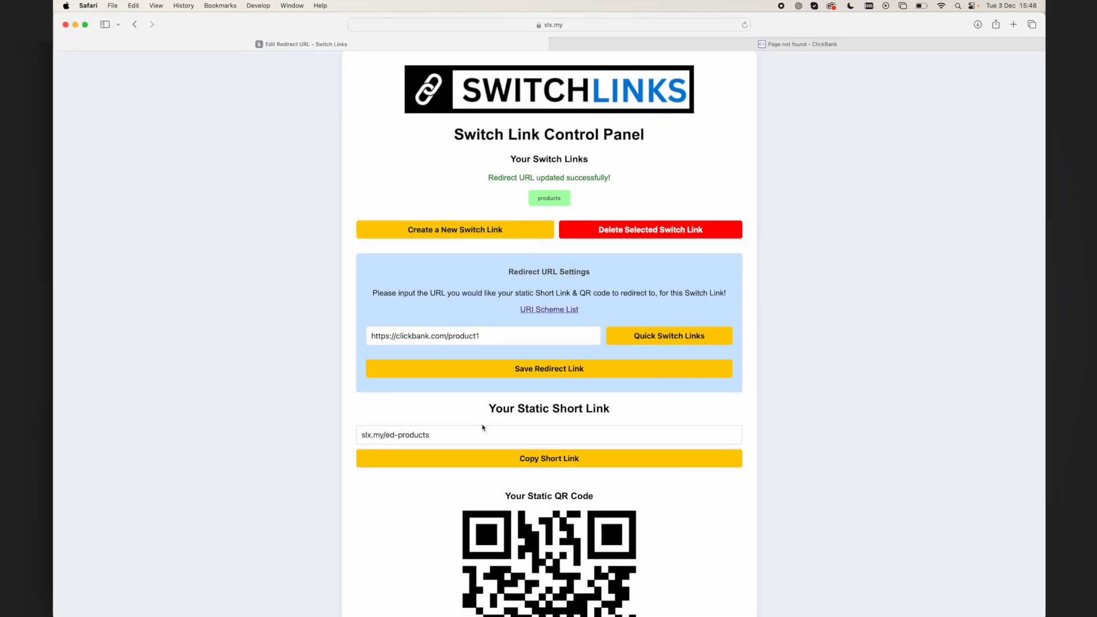
{"action": "left_click", "coordinate": [672, 336]}
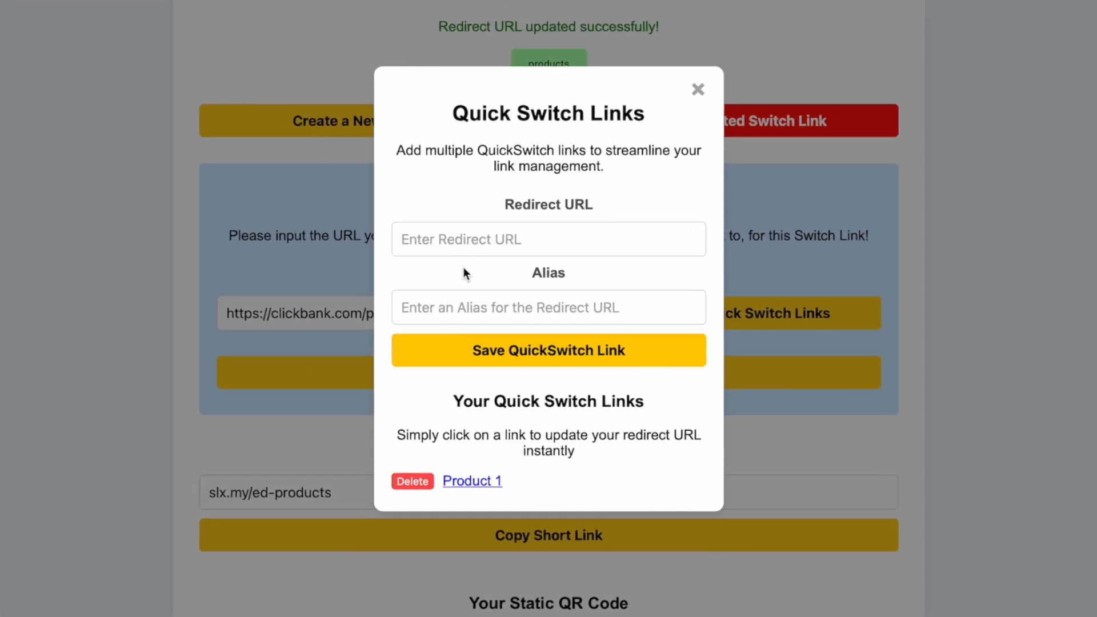
{"action": "left_click", "coordinate": [463, 307]}
{"action": "type", "text": "Pr"}
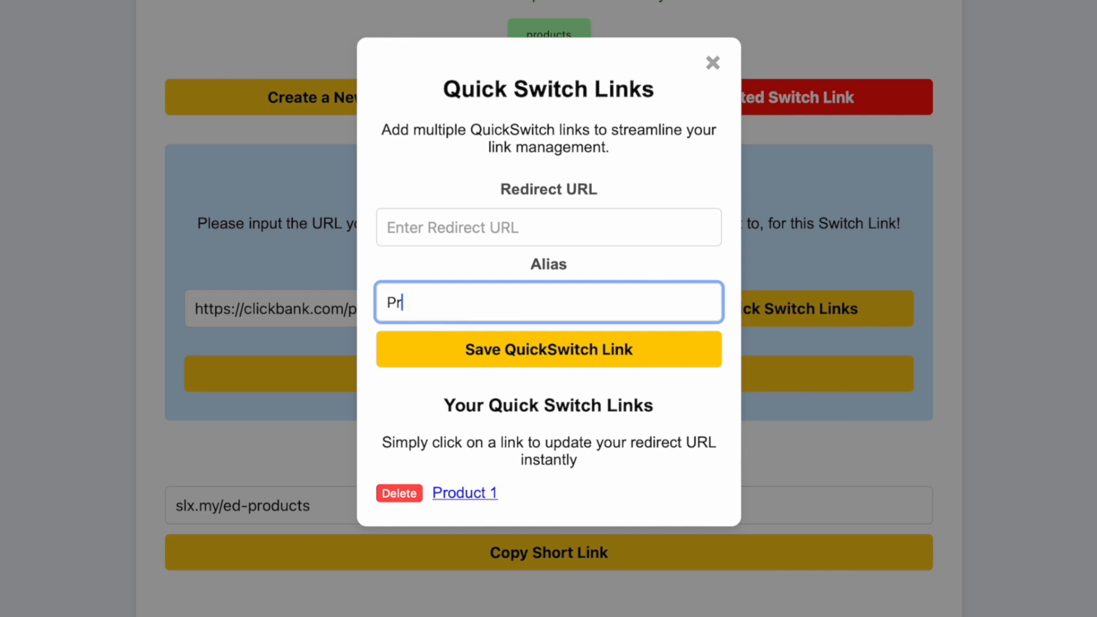
{"action": "type", "text": "oduct 2"}
{"action": "left_click", "coordinate": [427, 230]}
{"action": "key", "text": "ctrl+v"}
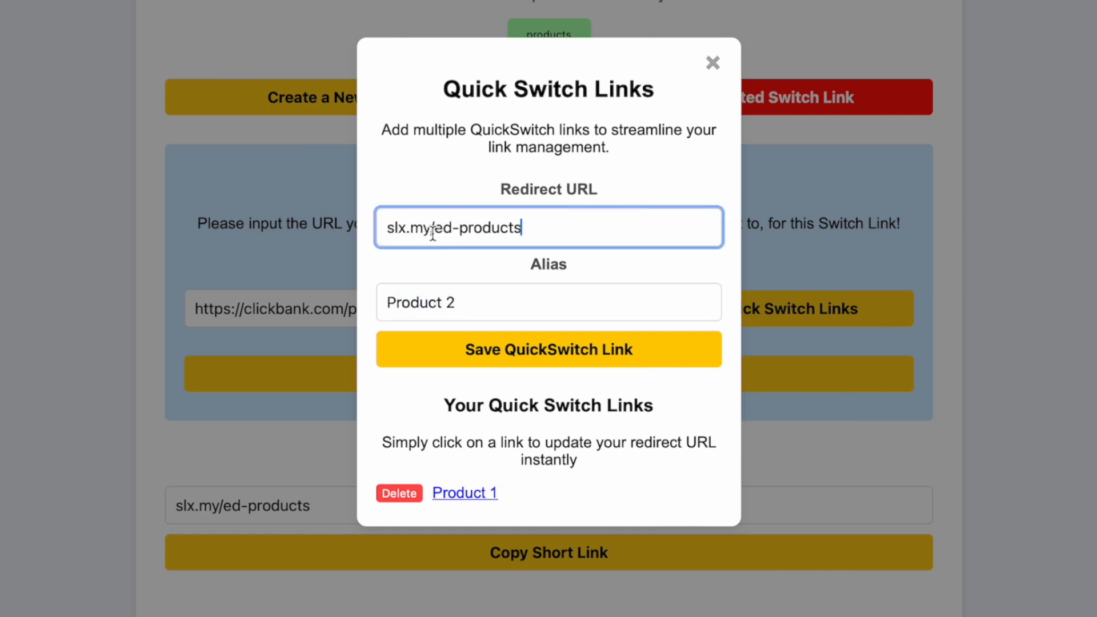
{"action": "key", "text": "ctrl+a"}
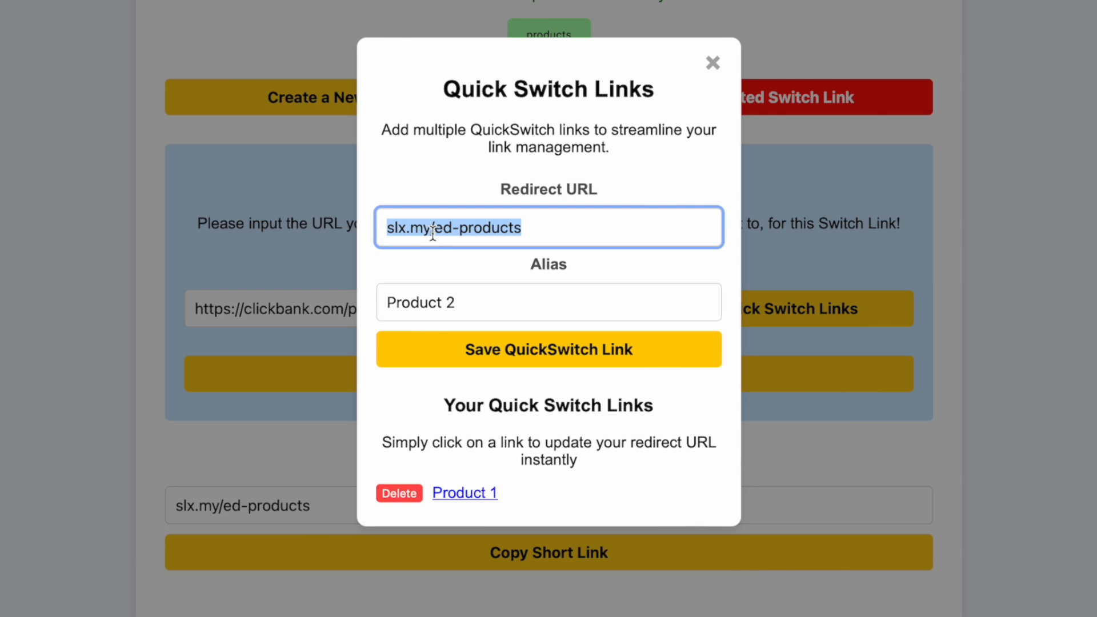
{"action": "type", "text": "https://cl"}
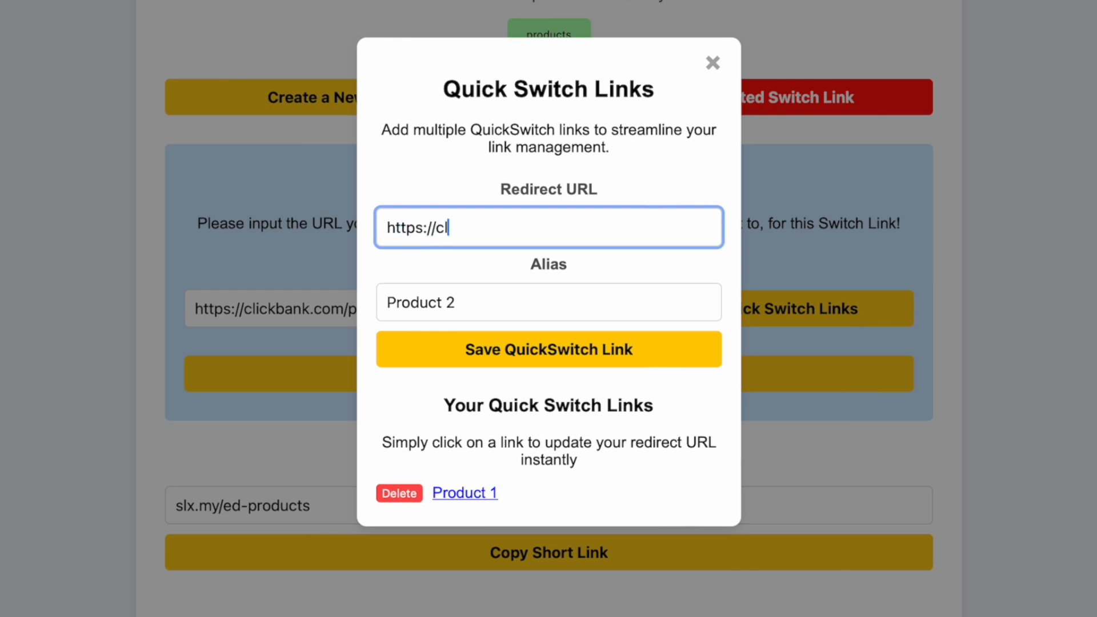
{"action": "type", "text": "ickbank.com"}
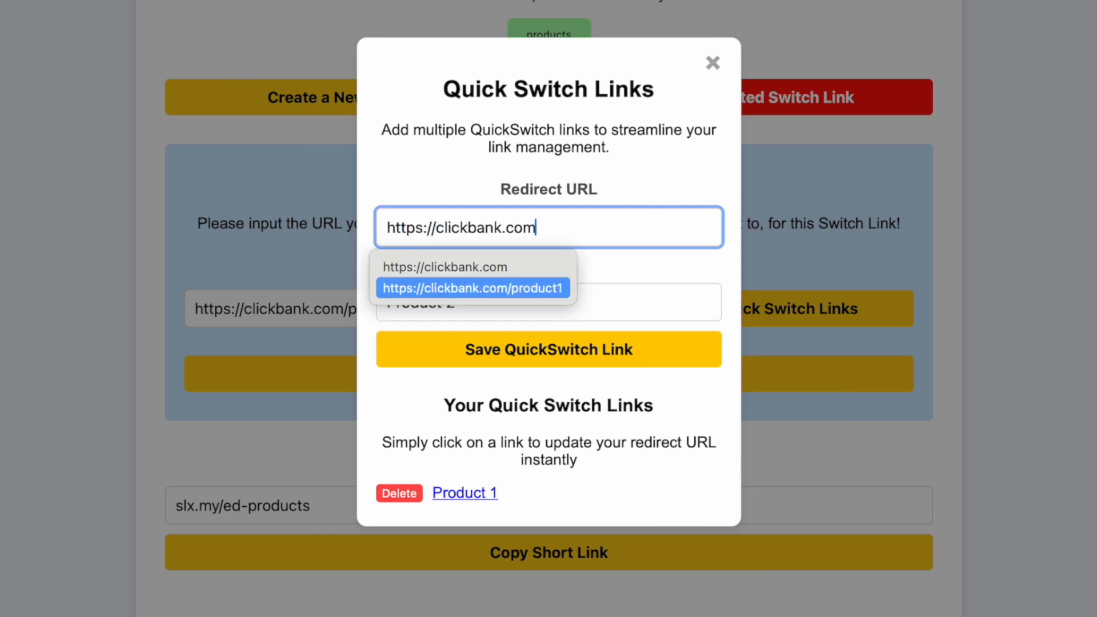
{"action": "type", "text": "/prod"}
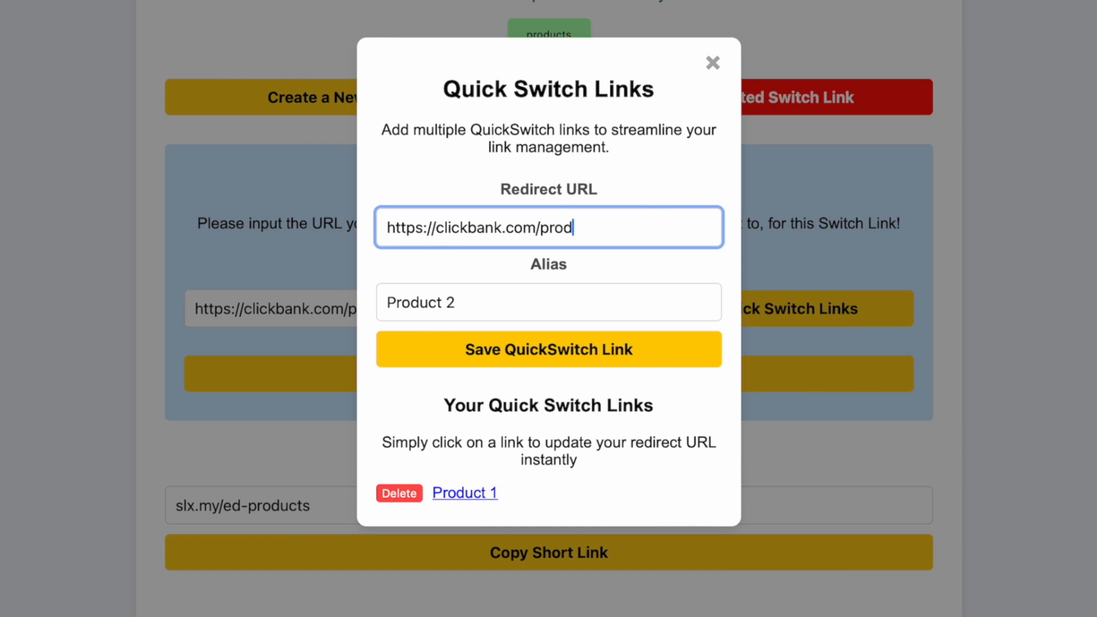
{"action": "type", "text": "uct2"}
{"action": "left_click", "coordinate": [501, 363]}
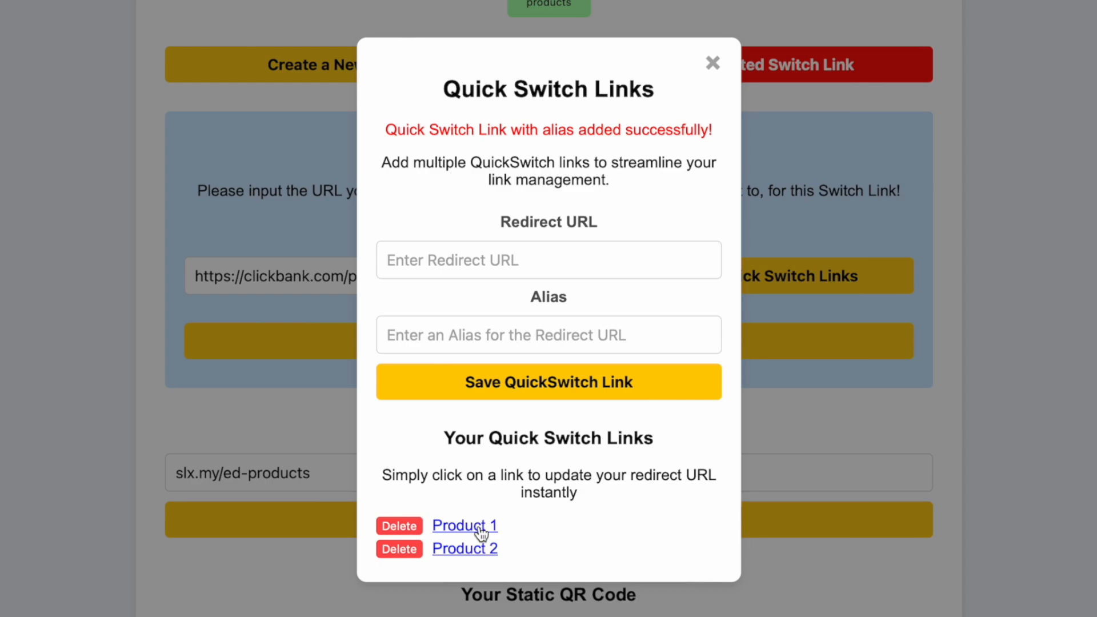
Step: Close the quick switch links dialog and compare the static short link with its redirect URL by highlighting each
{"action": "left_click", "coordinate": [713, 62]}
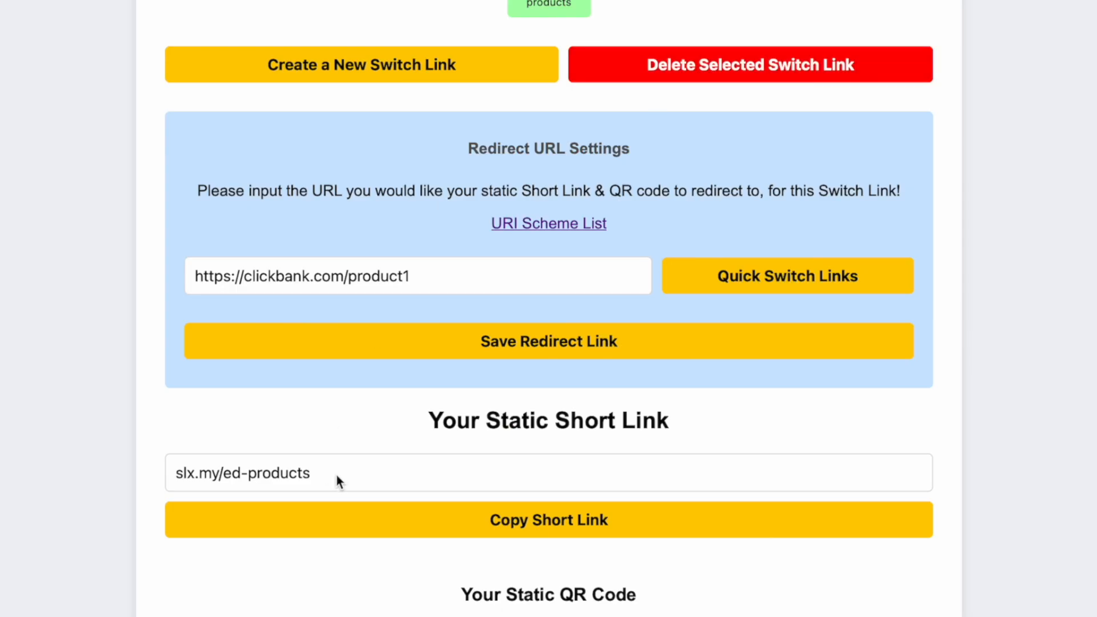
{"action": "left_click_drag", "start_coordinate": [336, 476], "coordinate": [131, 477]}
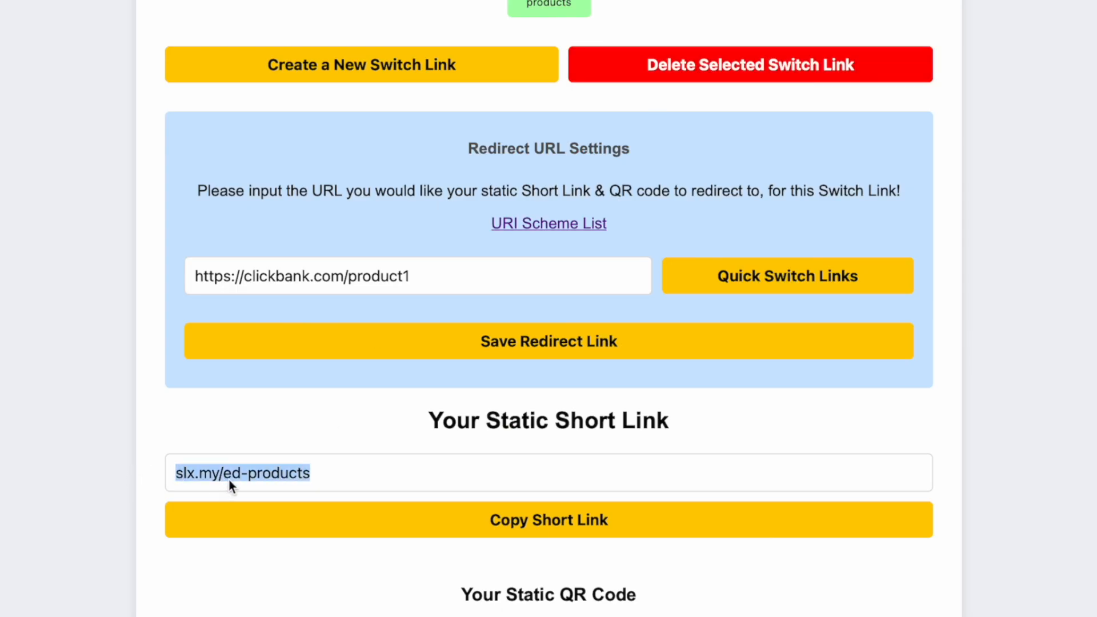
{"action": "left_click_drag", "start_coordinate": [441, 273], "coordinate": [175, 272]}
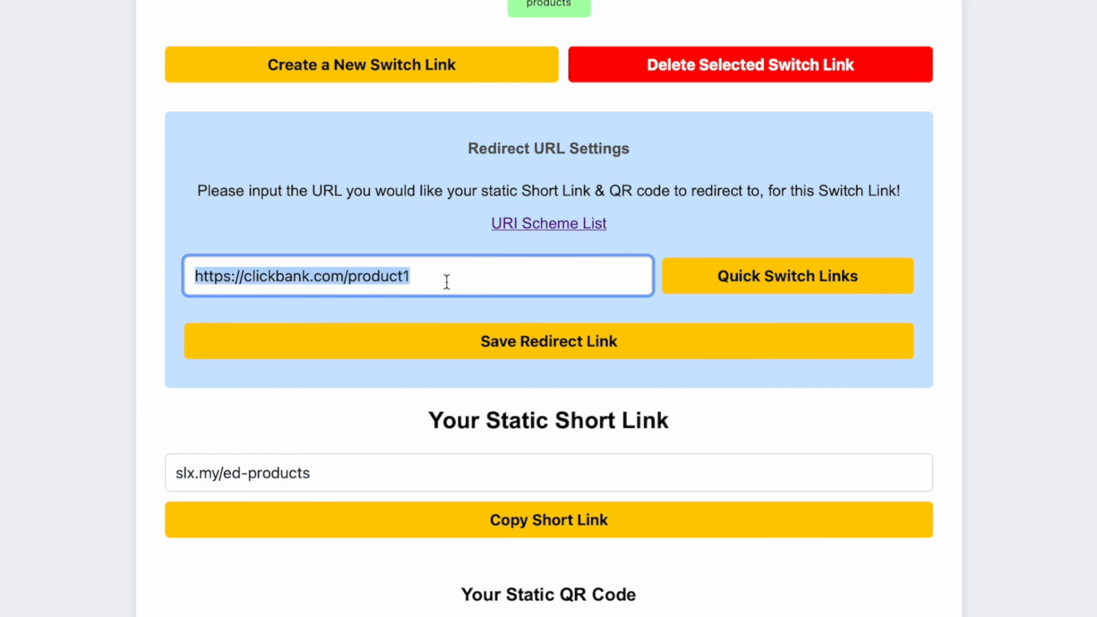
{"action": "left_click_drag", "start_coordinate": [325, 464], "coordinate": [154, 476]}
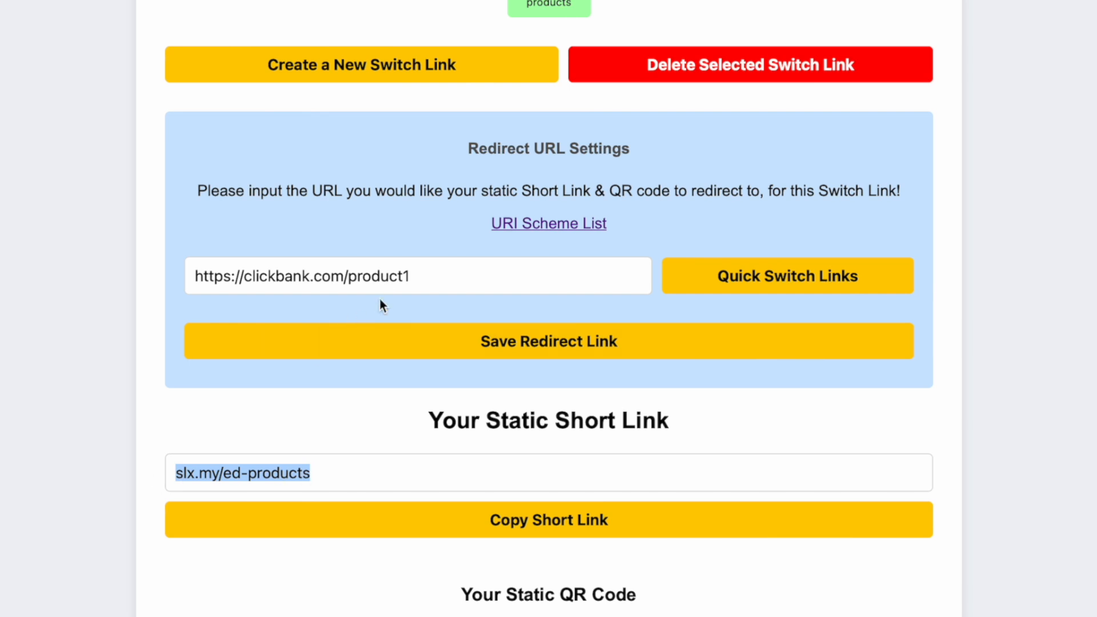
{"action": "left_click", "coordinate": [427, 276]}
{"action": "left_click_drag", "start_coordinate": [427, 276], "coordinate": [186, 278]}
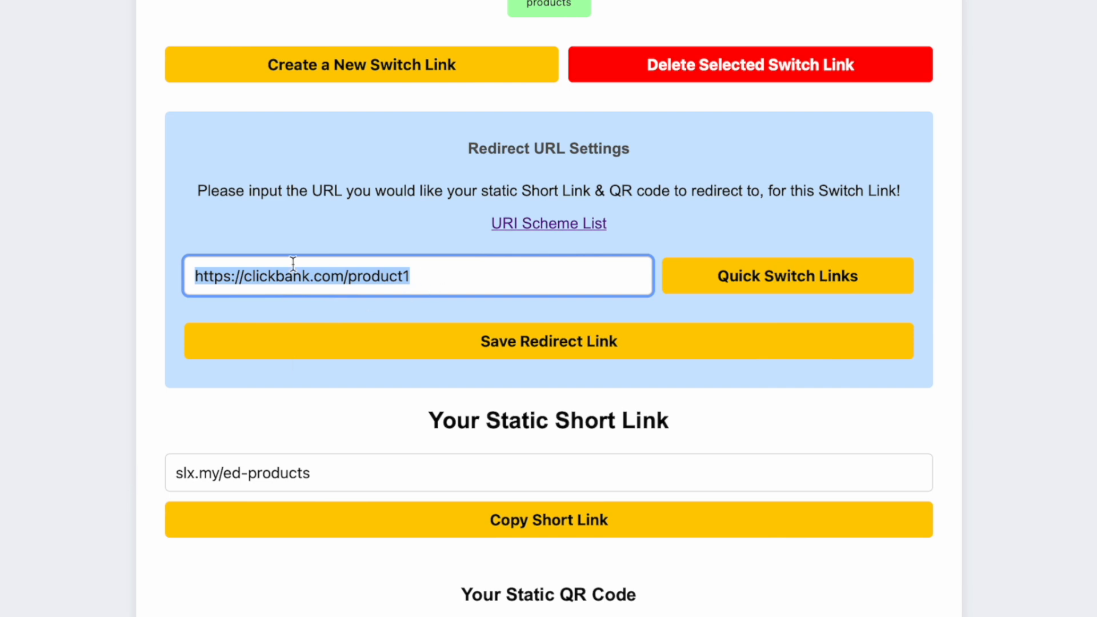
{"action": "left_click", "coordinate": [216, 423]}
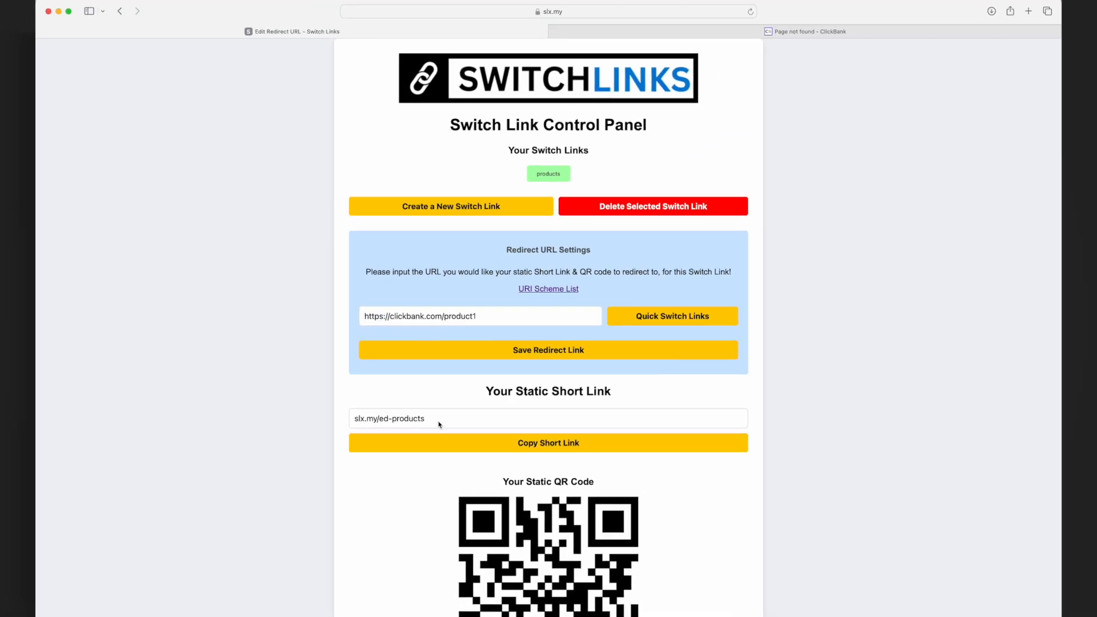
{"action": "left_click_drag", "start_coordinate": [439, 424], "coordinate": [351, 423]}
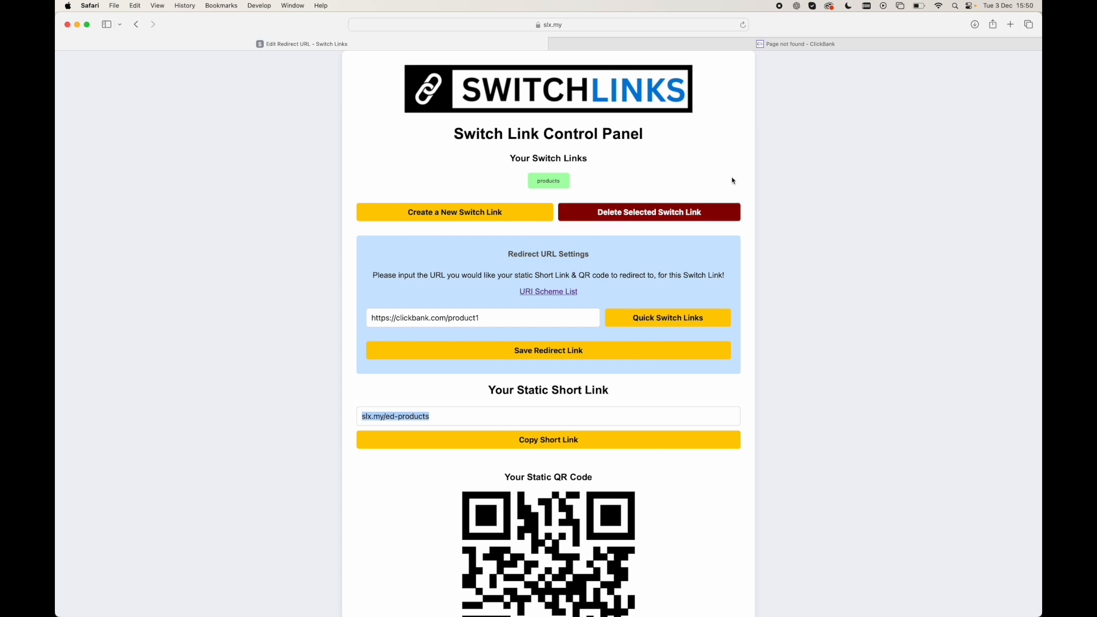
Step: Check the full address of the page loaded in the ClickBank tab
{"action": "left_click", "coordinate": [823, 44]}
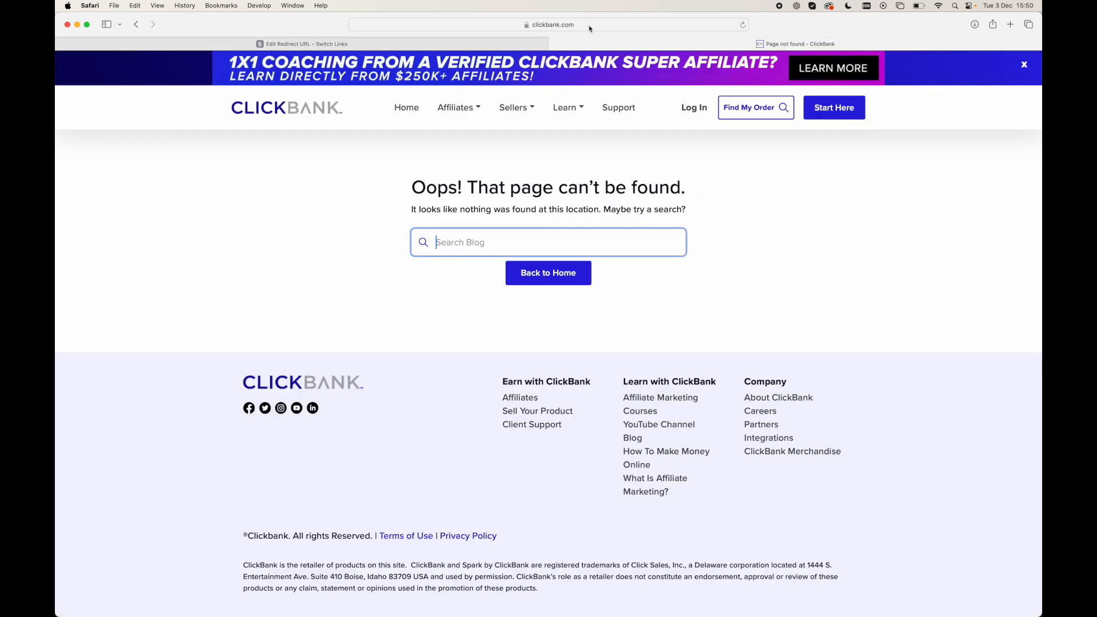
{"action": "left_click", "coordinate": [440, 25]}
{"action": "key", "text": "Escape"}
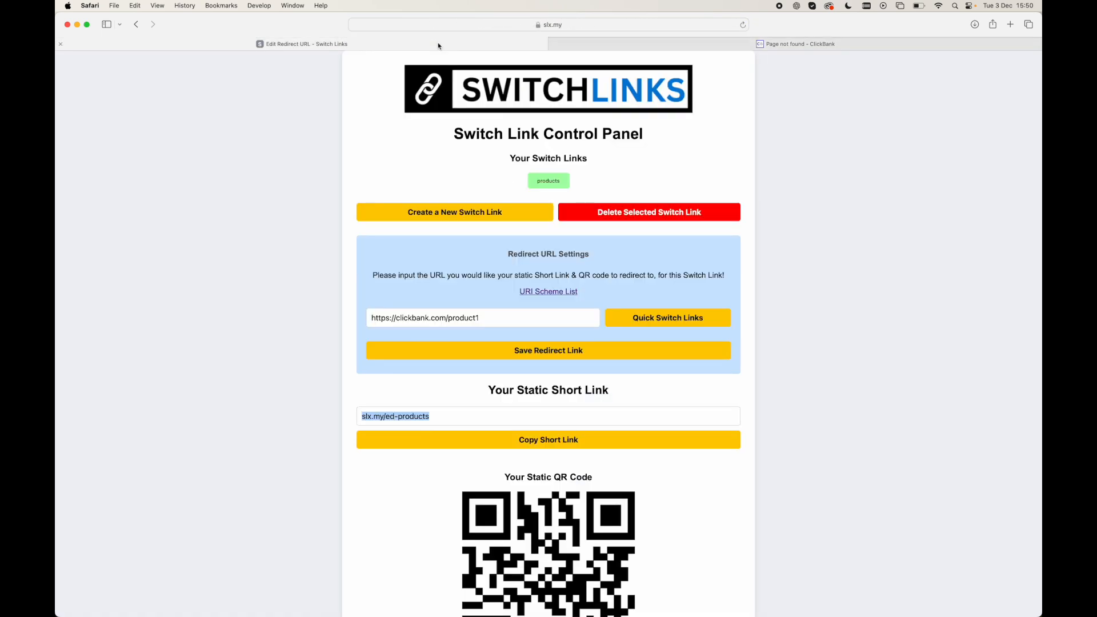
Step: Return to the Switch Links control panel and apply the Product 2 quick switch link as the redirect
{"action": "left_click", "coordinate": [438, 43]}
{"action": "left_click", "coordinate": [655, 319]}
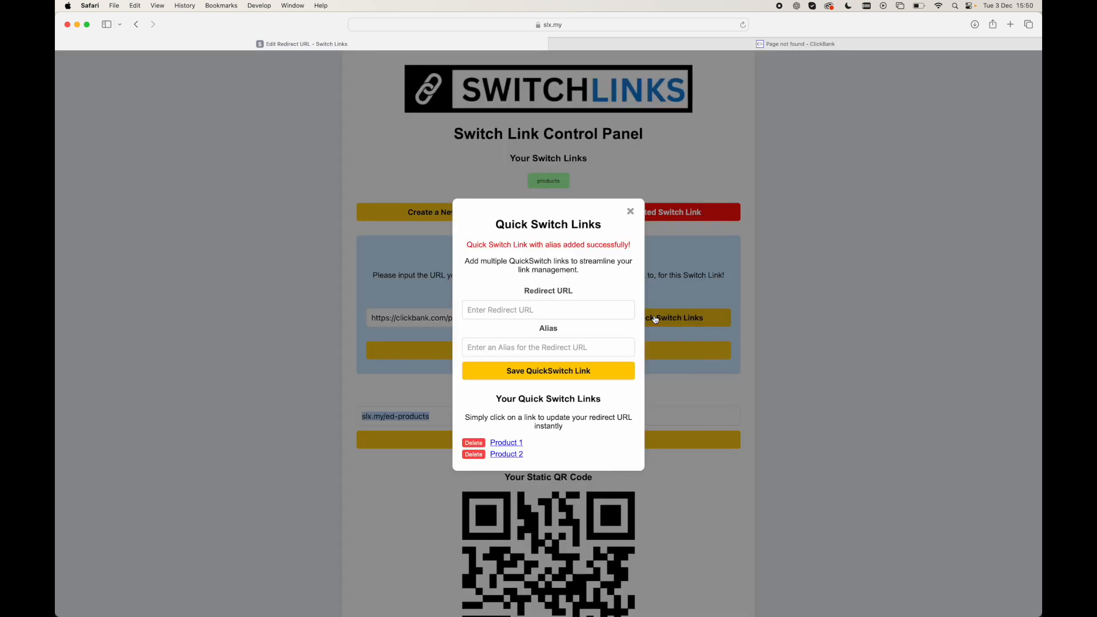
{"action": "left_click", "coordinate": [517, 455]}
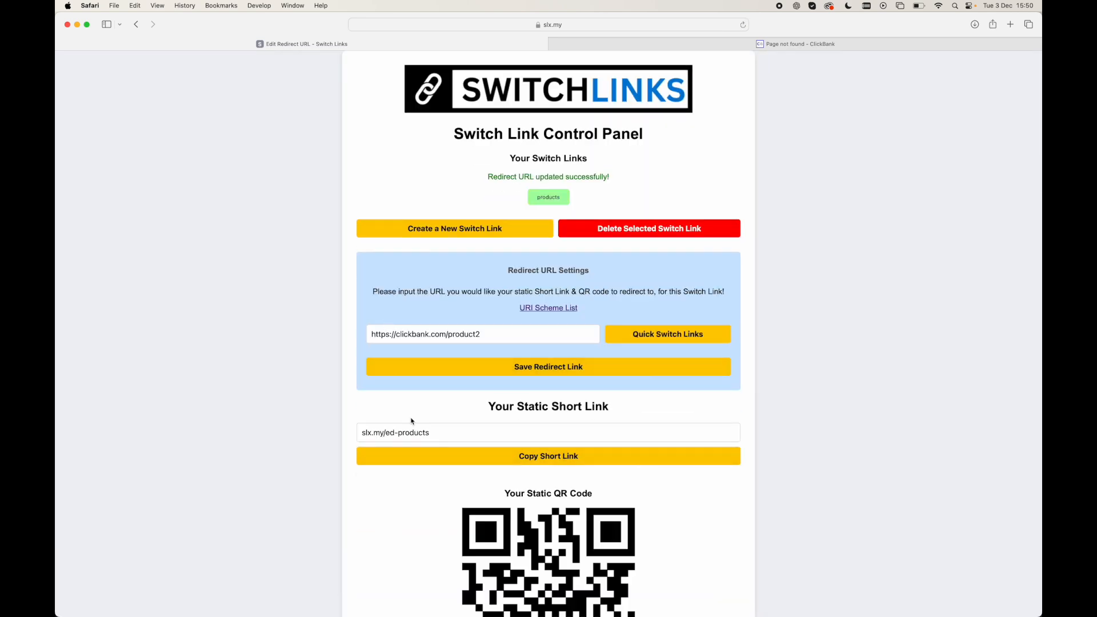
Step: Copy the static short link slx.my/ed-products, load it in the ClickBank tab and check the full destination address
{"action": "left_click_drag", "start_coordinate": [434, 433], "coordinate": [356, 433]}
{"action": "key", "text": "super+c"}
{"action": "left_click", "coordinate": [606, 43]}
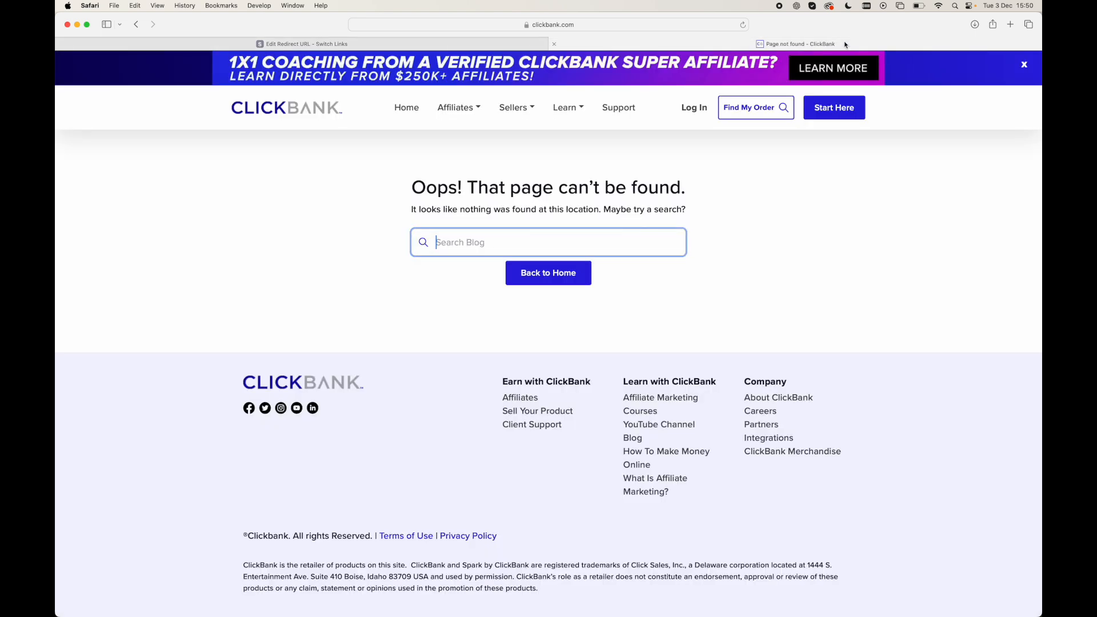
{"action": "left_click", "coordinate": [600, 23]}
{"action": "key", "text": "super+v"}
{"action": "key", "text": "Return"}
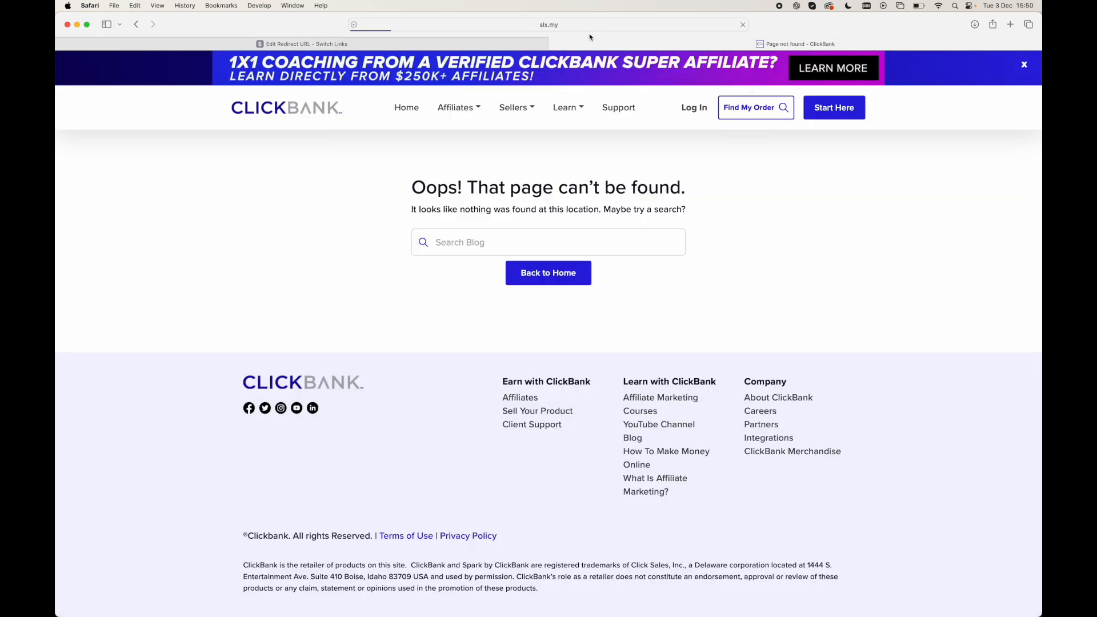
{"action": "left_click", "coordinate": [621, 23]}
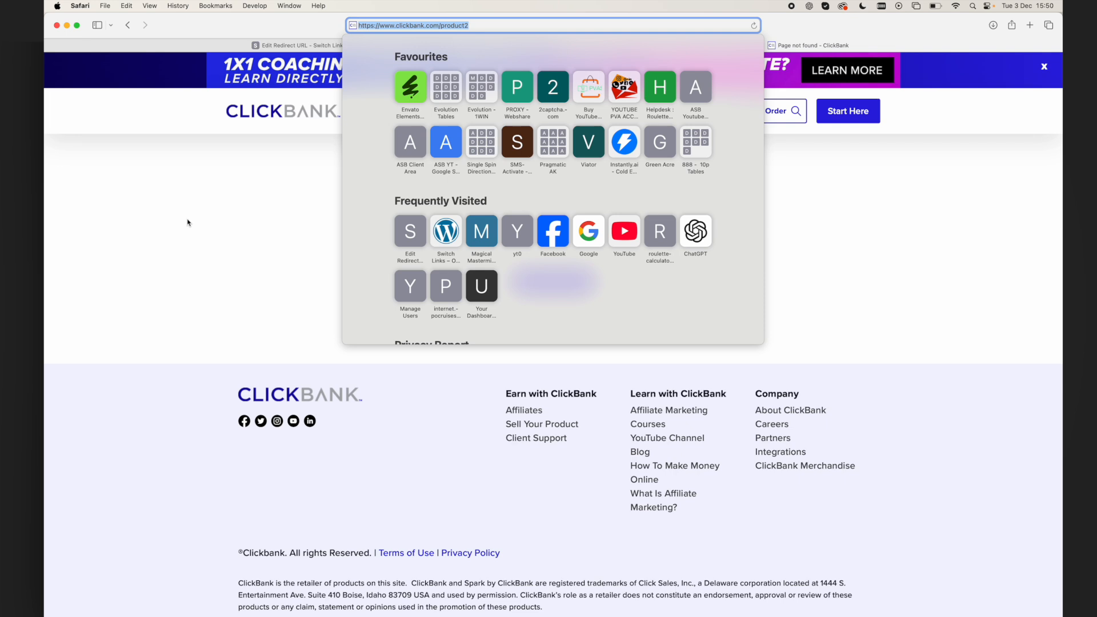
Step: Return to the Switch Links control panel, view the static QR code and reopen the quick switch links dialog
{"action": "left_click", "coordinate": [495, 48]}
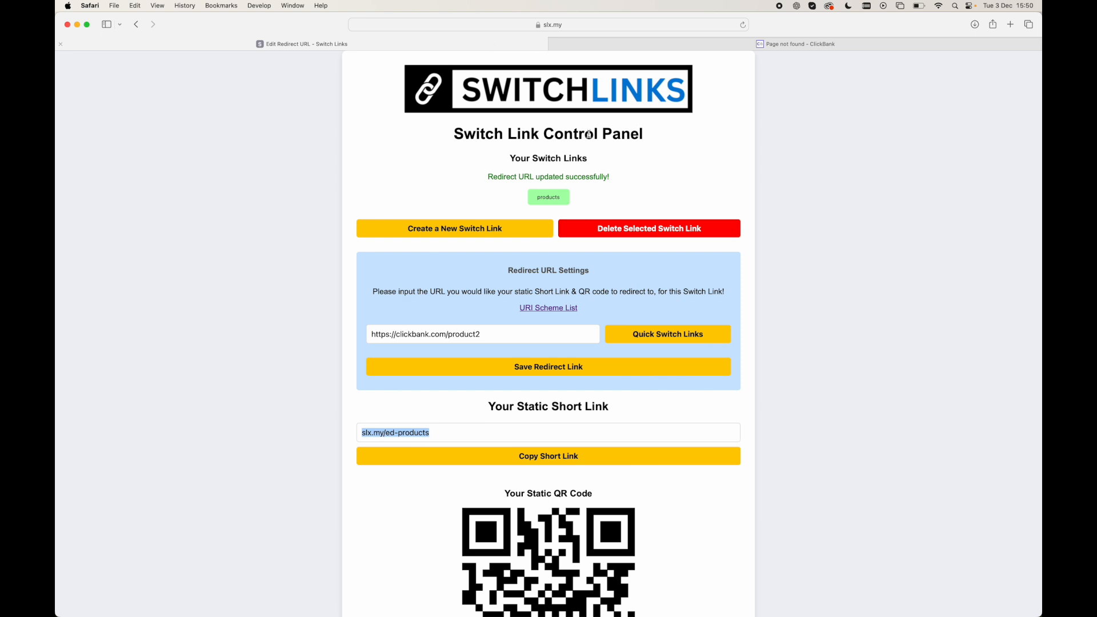
{"action": "scroll", "coordinate": [624, 407], "scroll_direction": "down", "scroll_amount": 5}
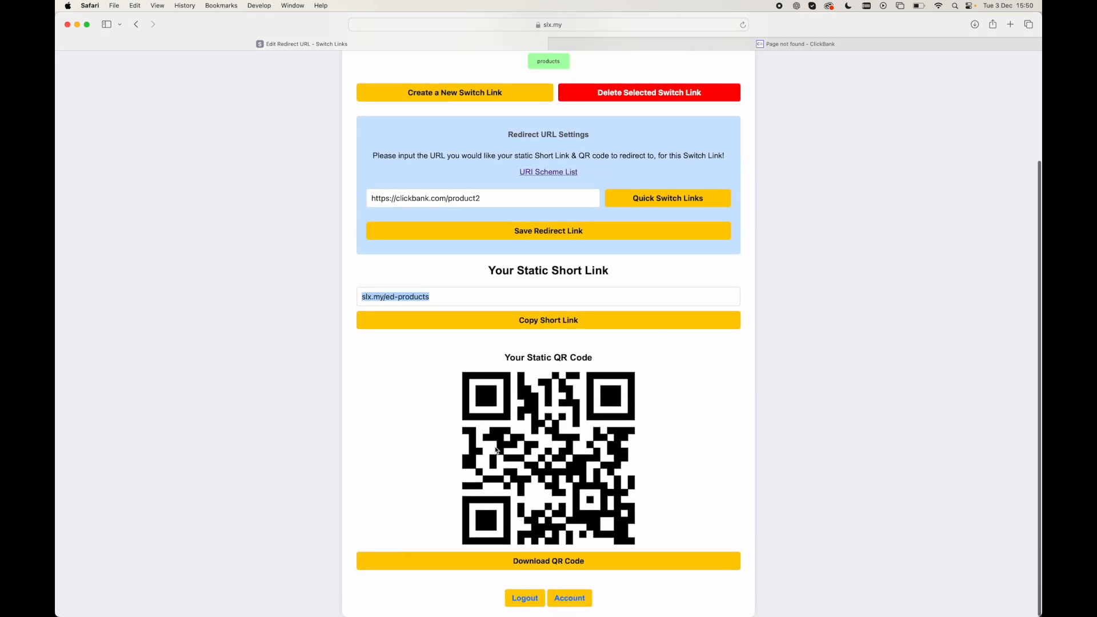
{"action": "left_click", "coordinate": [677, 200]}
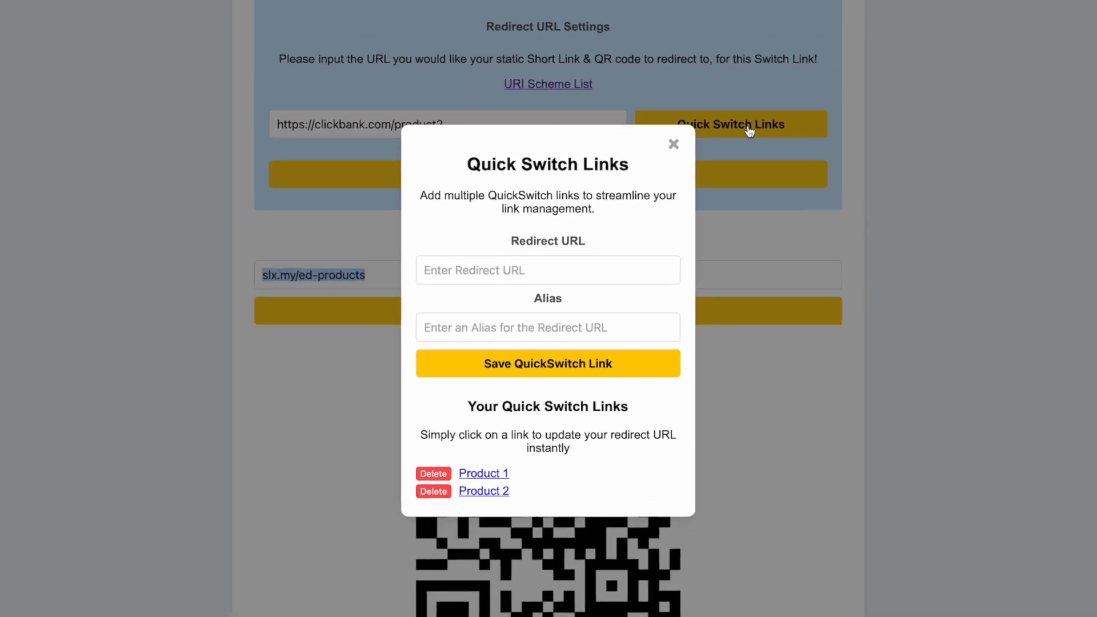